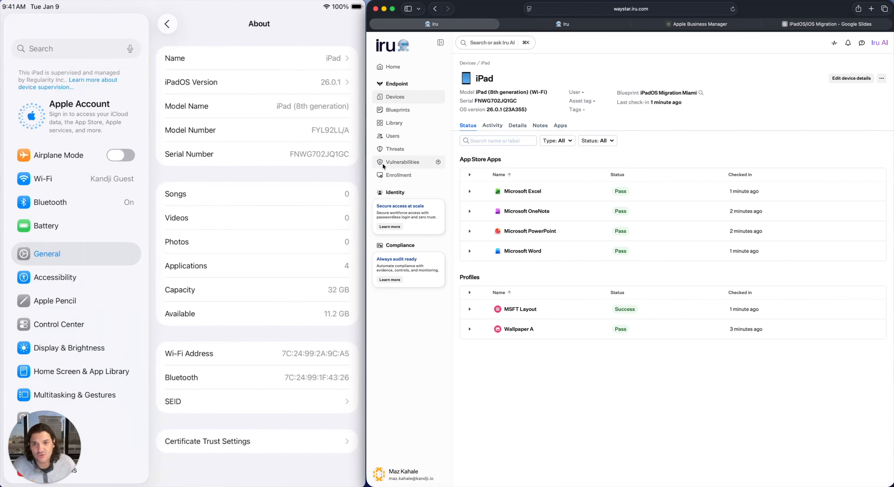
- Check the iPad's serial number on its device page against the one in the tablet's About settings
double_click(506, 101)
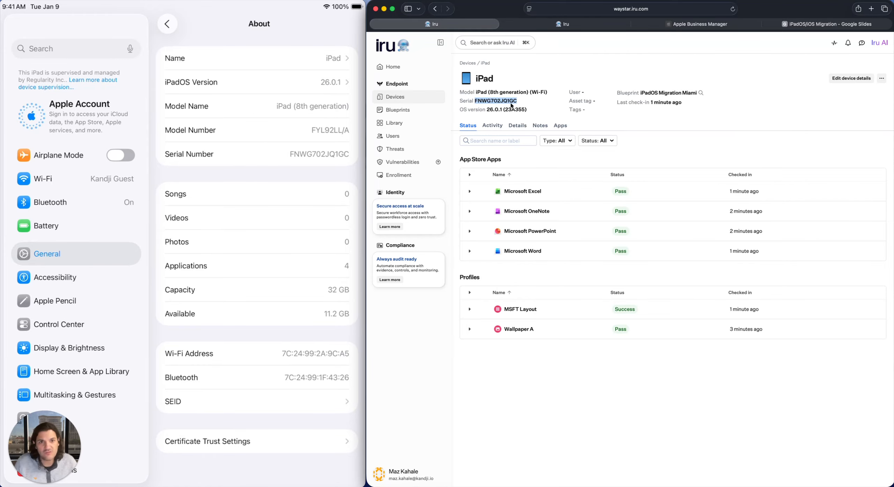
click(526, 101)
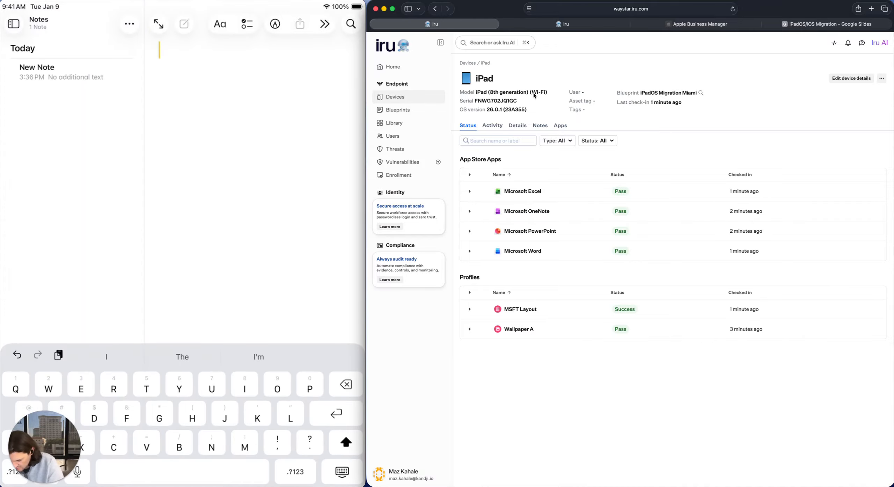
- Write a note reading "Testing Migration" on the iPad, then return to its home screen
text(Testin)
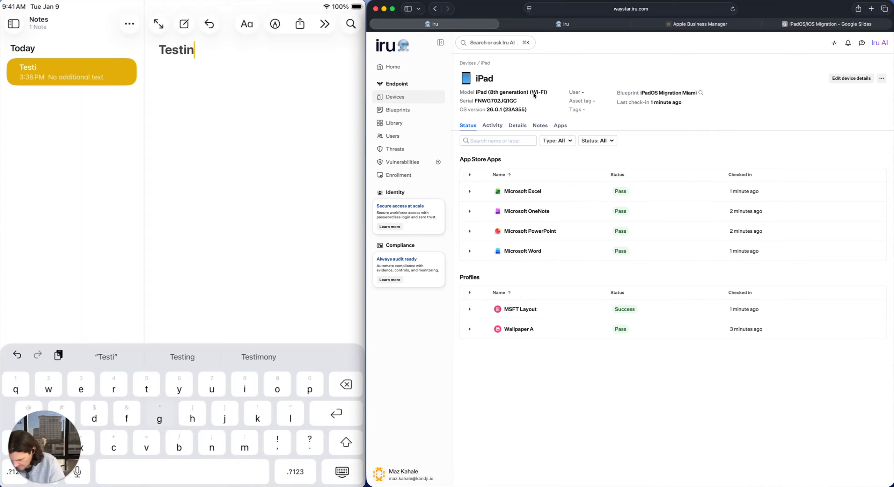
text(g Migr)
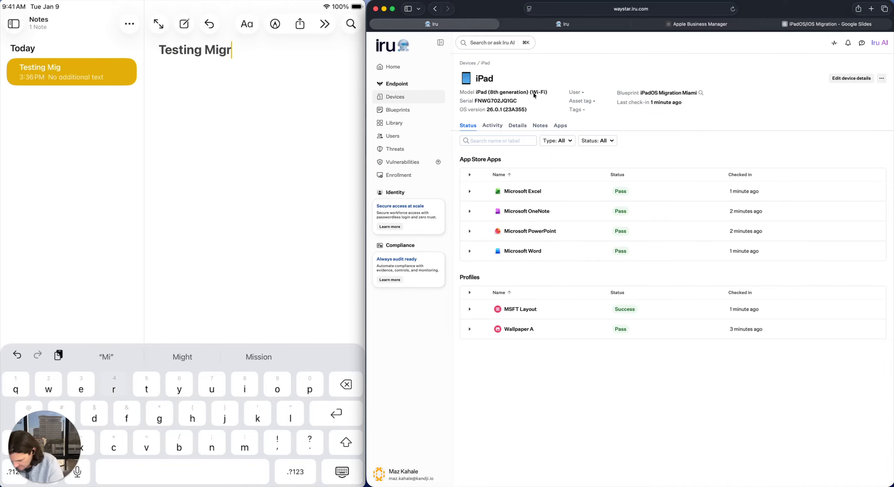
text(ation)
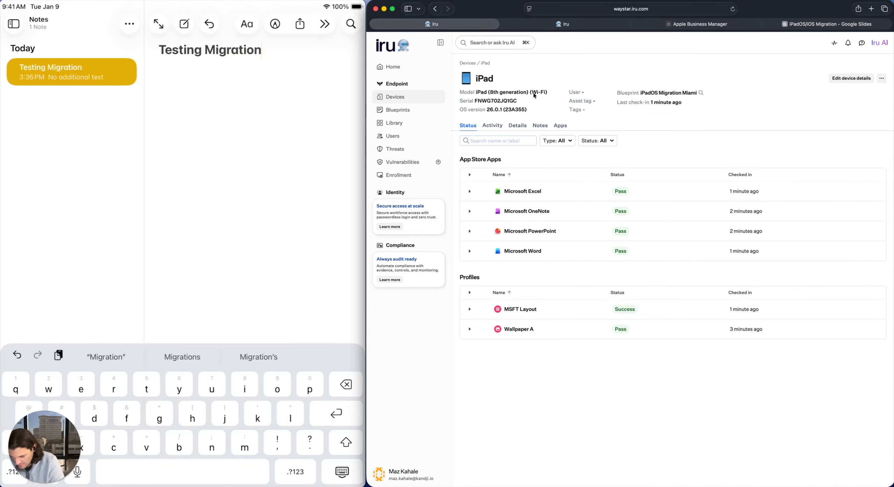
key(Return)
key(super+h)
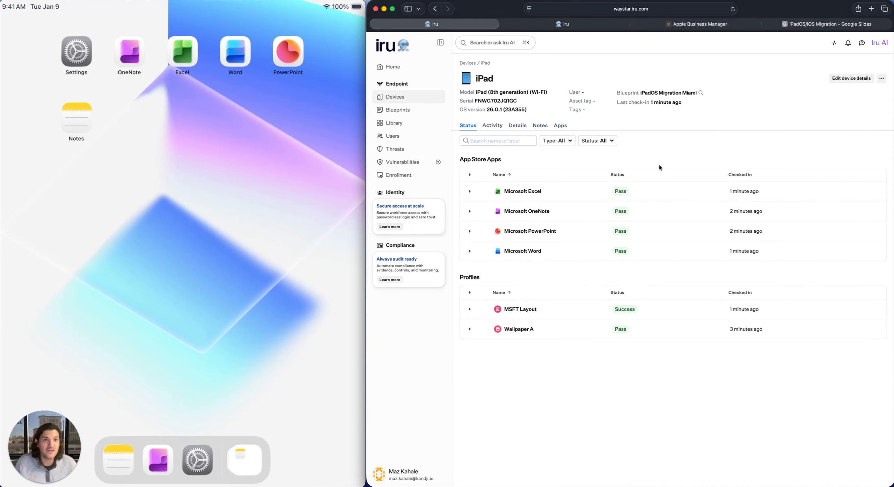
- Open the Wallpaper A profile and examine its blueprint assignments and lock and home screen previews
click(521, 330)
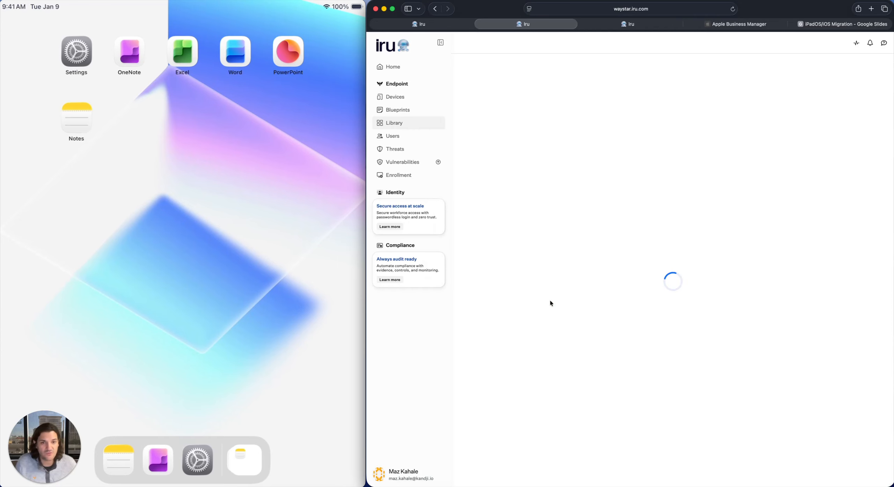
scroll(571, 297, down, 5)
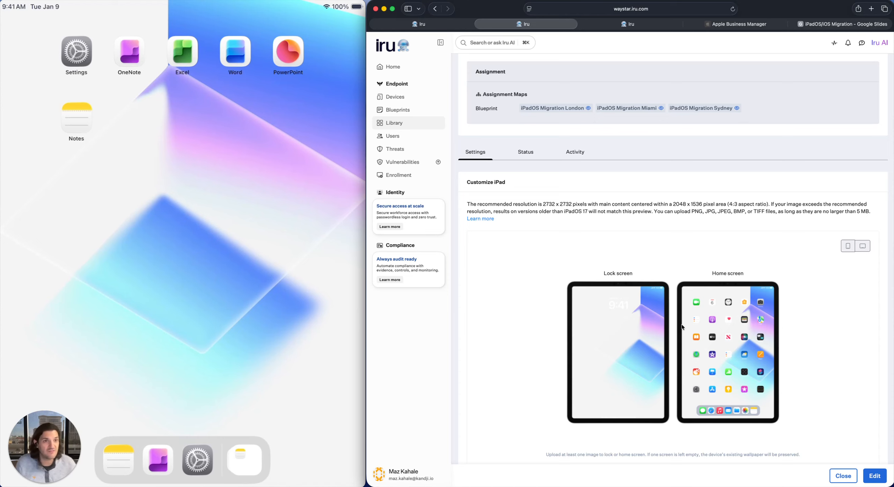
- Switch to Apple Business Manager and choose Iru Training as the new device management service for the iPad (8th Generation)
click(743, 25)
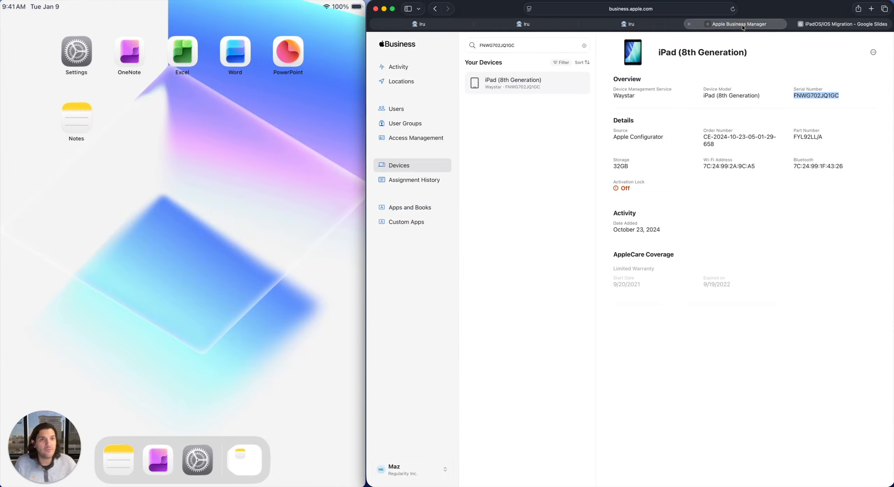
click(822, 95)
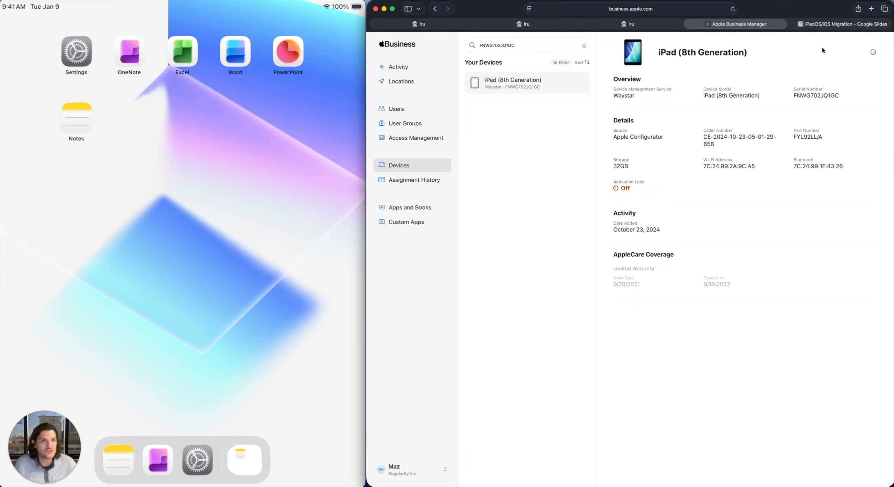
click(873, 53)
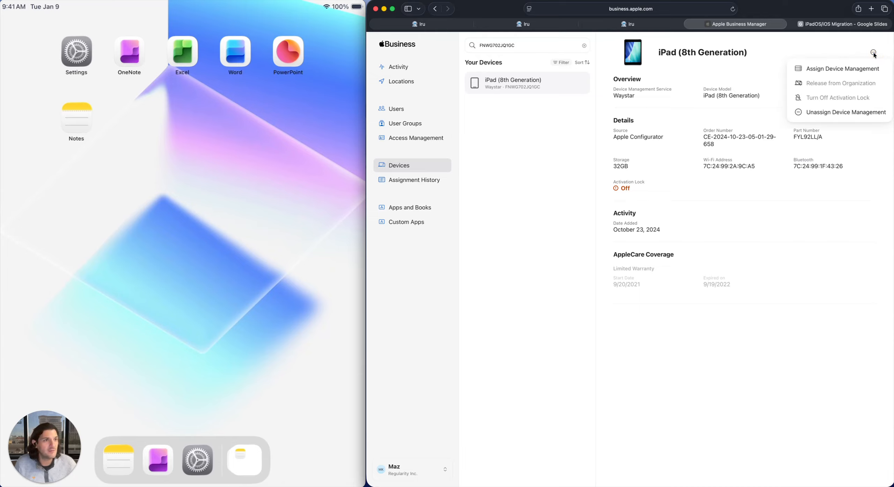
click(862, 69)
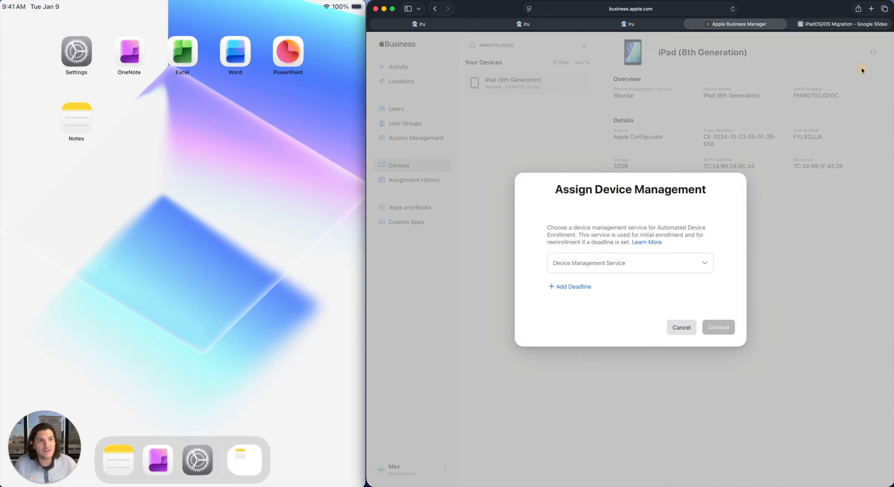
click(602, 262)
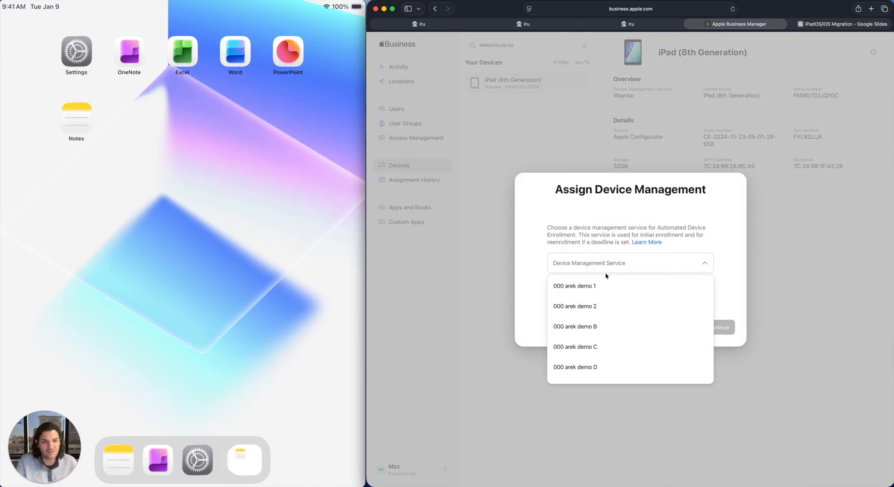
scroll(604, 316, down, 5)
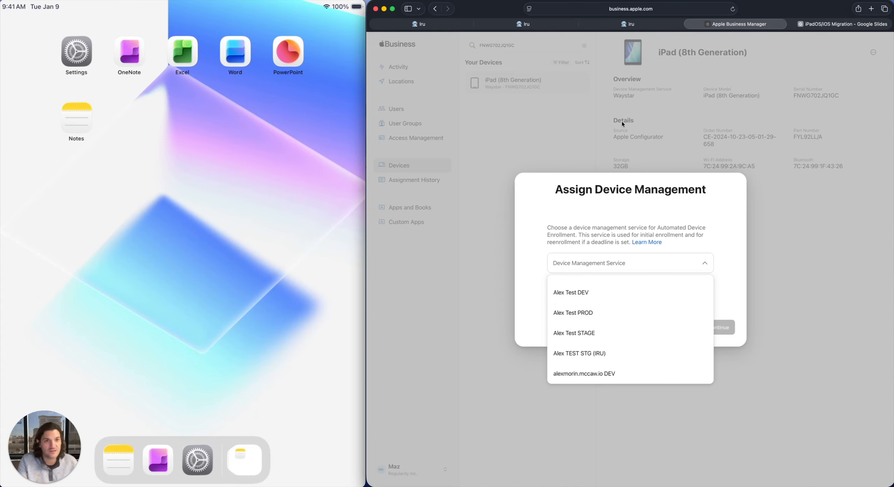
scroll(608, 349, down, 10)
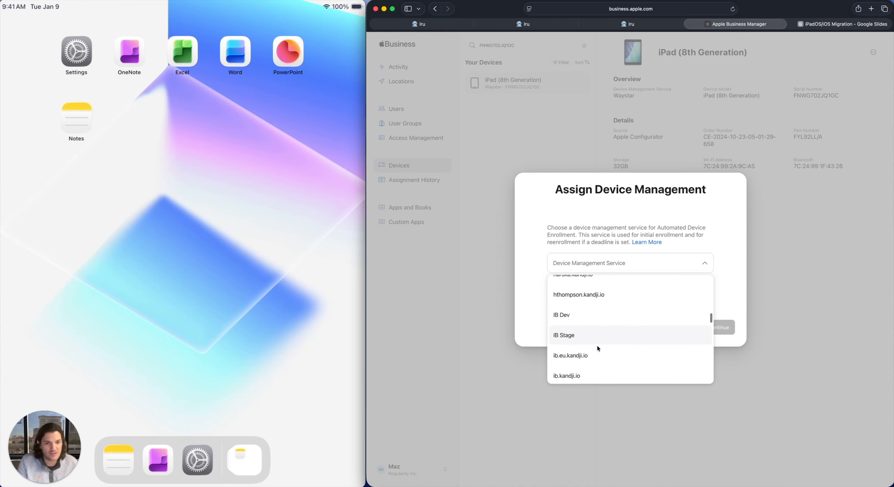
scroll(597, 348, down, 8)
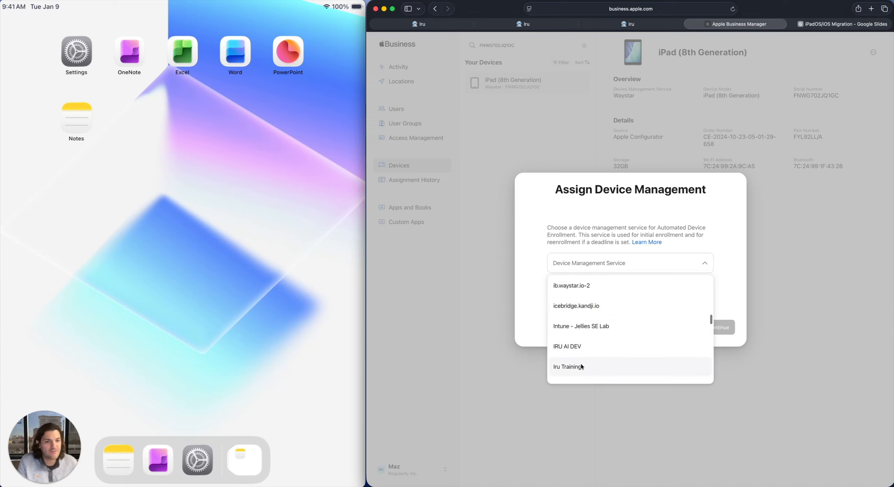
click(580, 366)
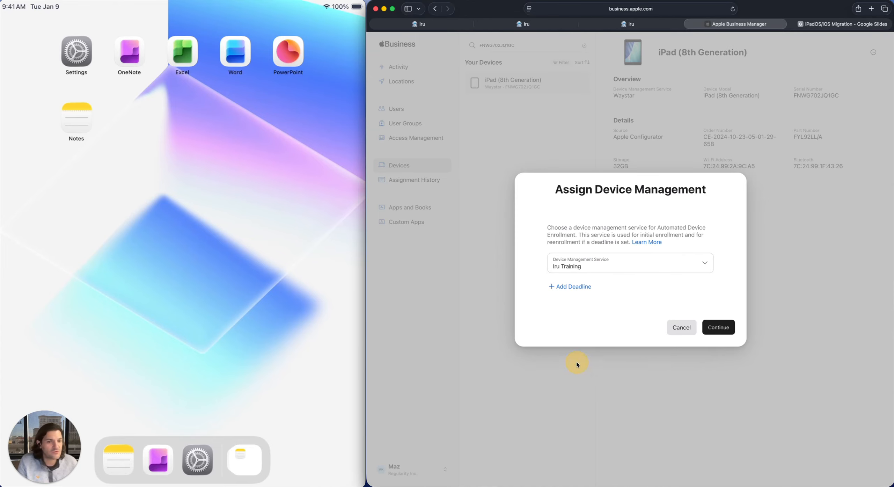
- Add an enrollment deadline of 02/03/2026 at 12:00 AM and confirm the device management assignment
click(569, 287)
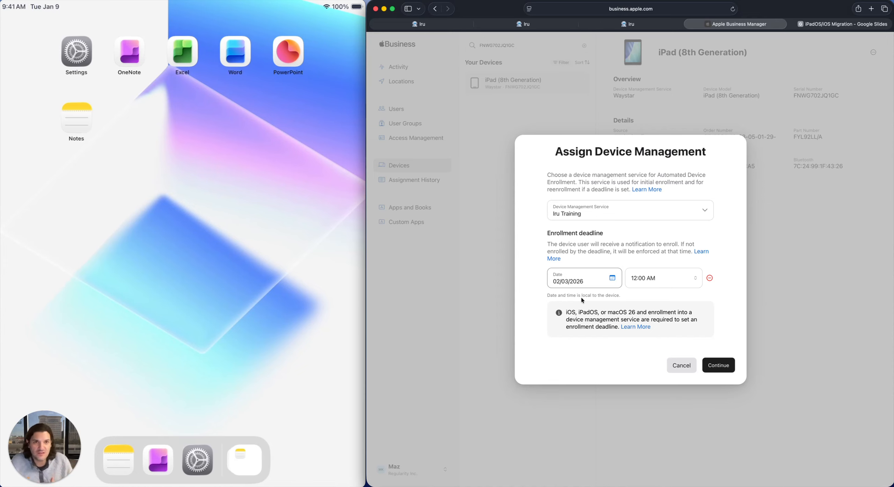
click(716, 369)
click(711, 296)
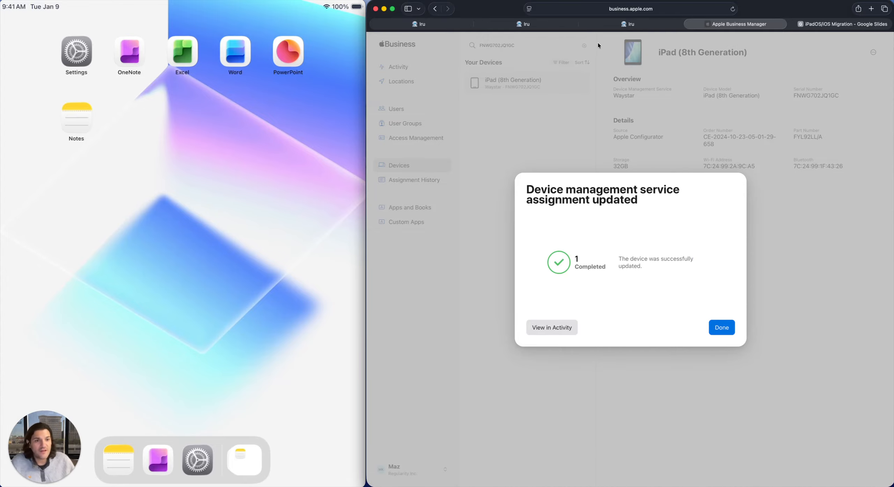
click(722, 327)
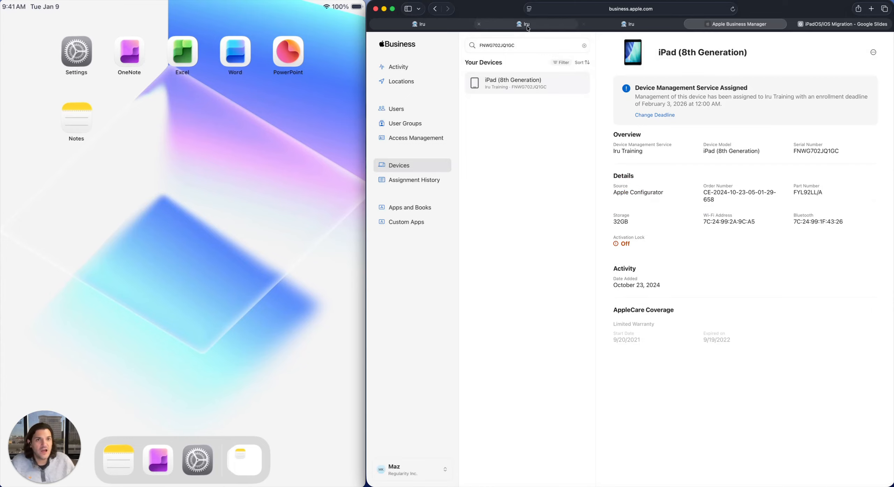
- Switch back to Iru and sign out of the waystar tenant
click(524, 24)
click(396, 469)
click(399, 455)
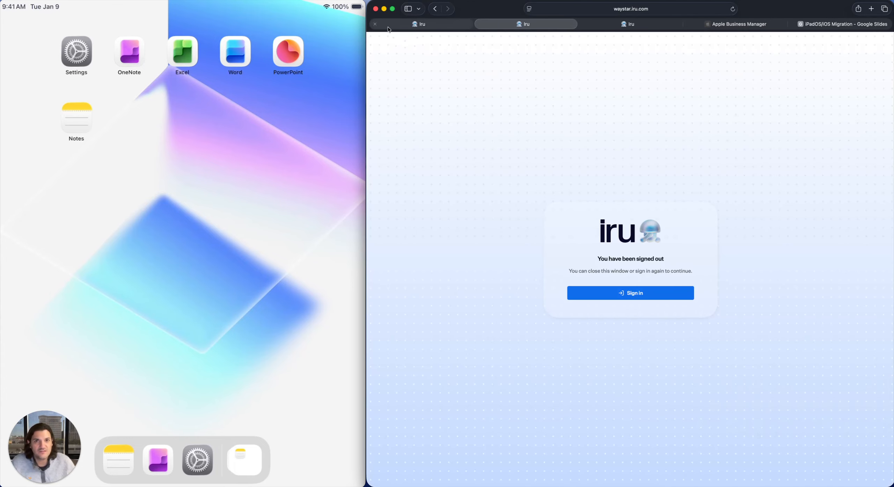
click(375, 24)
click(524, 25)
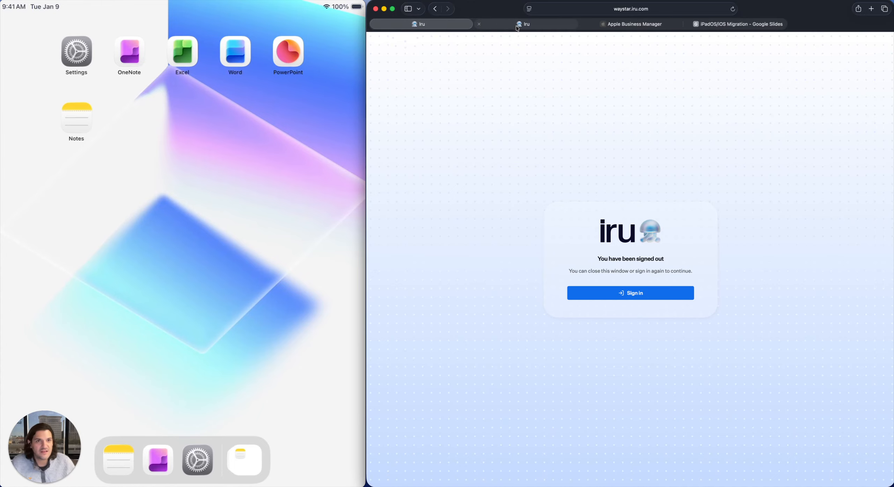
- Sign in to the irutraining tenant with the Google account and open its admin console
click(631, 260)
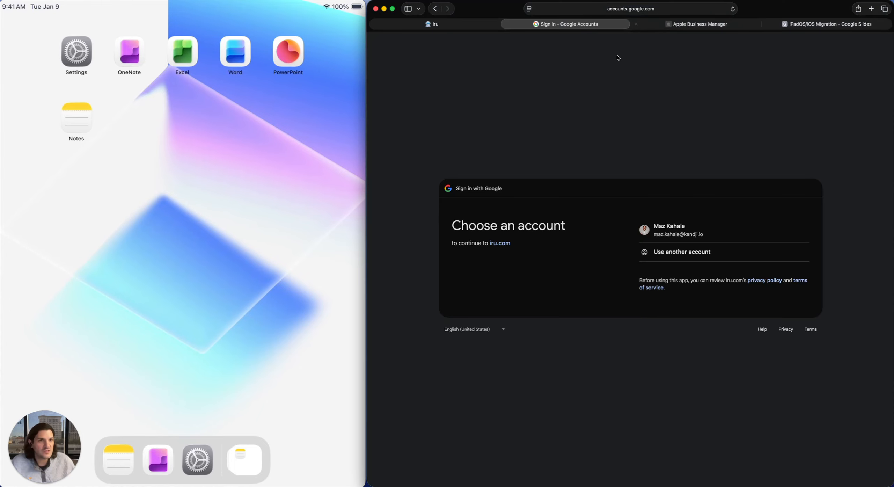
click(662, 232)
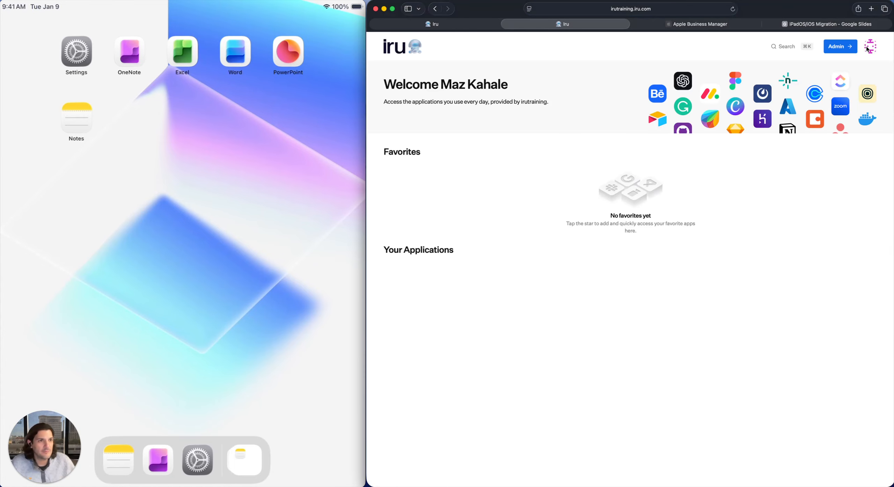
click(847, 47)
- Open the Automated Device Enrollment list and fetch the devices assigned in Apple Business Manager
click(387, 94)
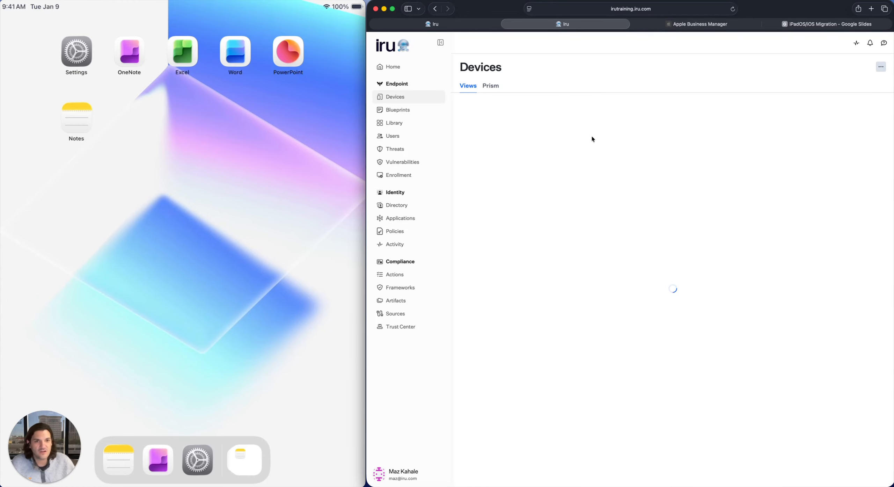
click(408, 173)
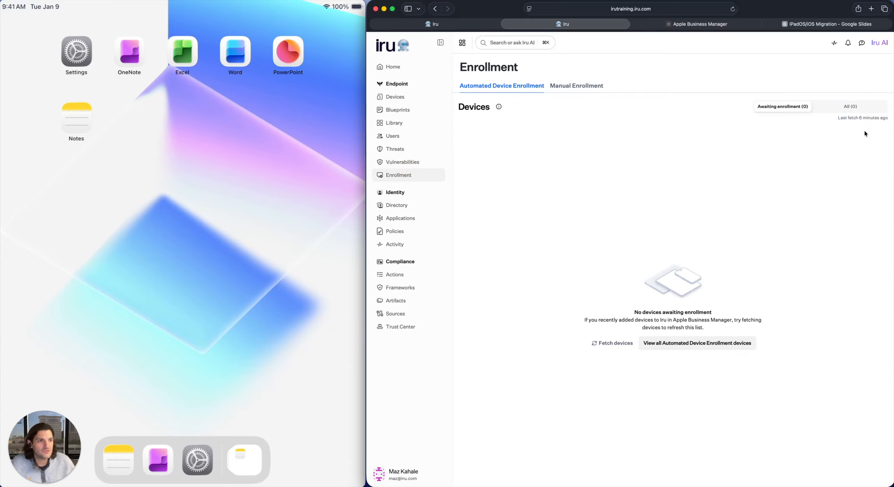
click(605, 345)
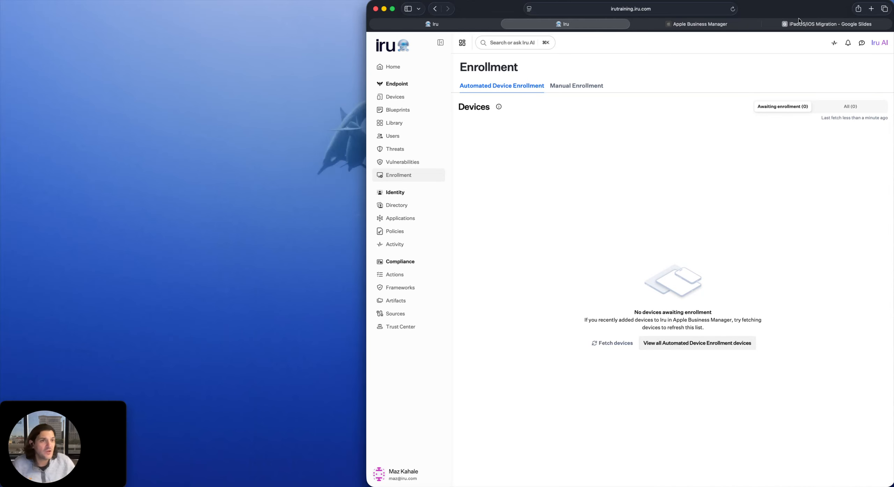
- Switch to the iPadOS/iOS Migration presentation in Google Slides
click(790, 24)
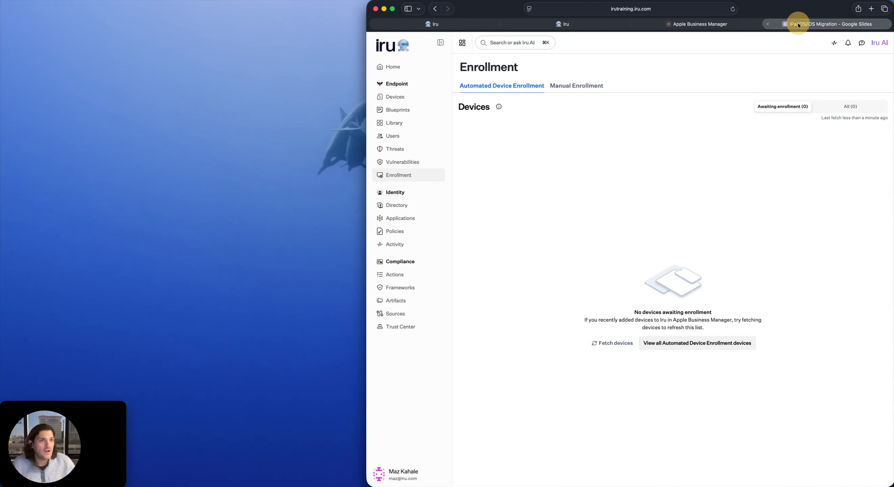